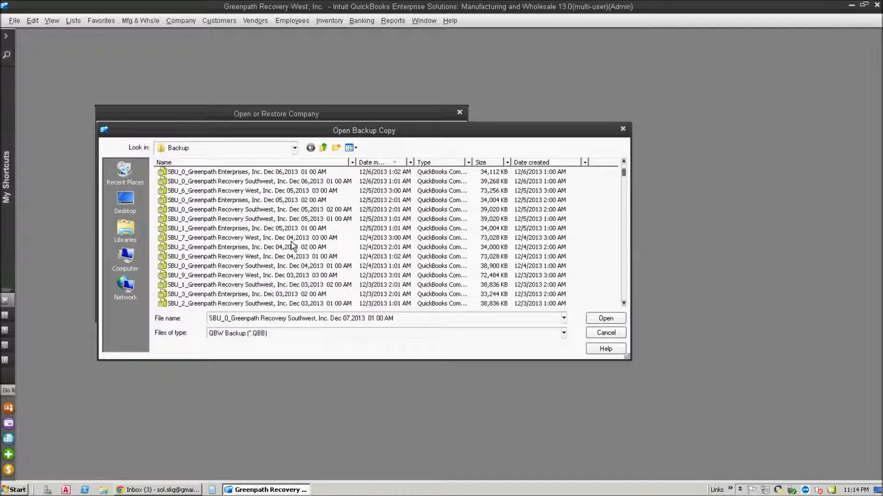
- Choose SBU_10_Greenpath Recovery West, Inc. Dec 02,2013 03 00 AM as the backup copy to restore
{"action": "scroll", "coordinate": [295, 258], "scroll_direction": "down", "scroll_amount": 3}
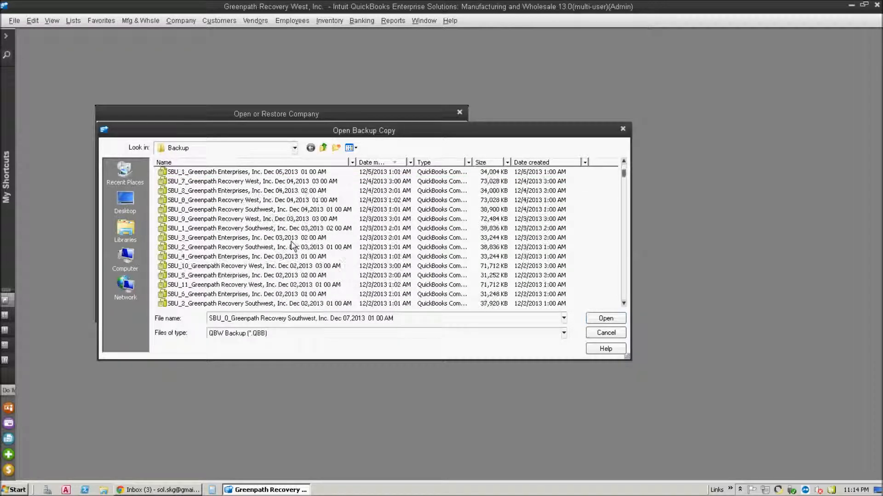
{"action": "left_click", "coordinate": [298, 268]}
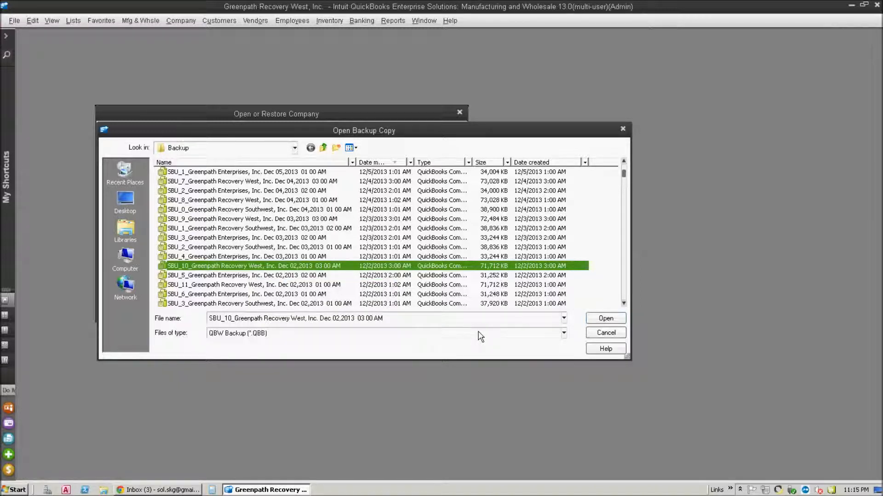
{"action": "left_click", "coordinate": [605, 318]}
{"action": "key", "text": "Return"}
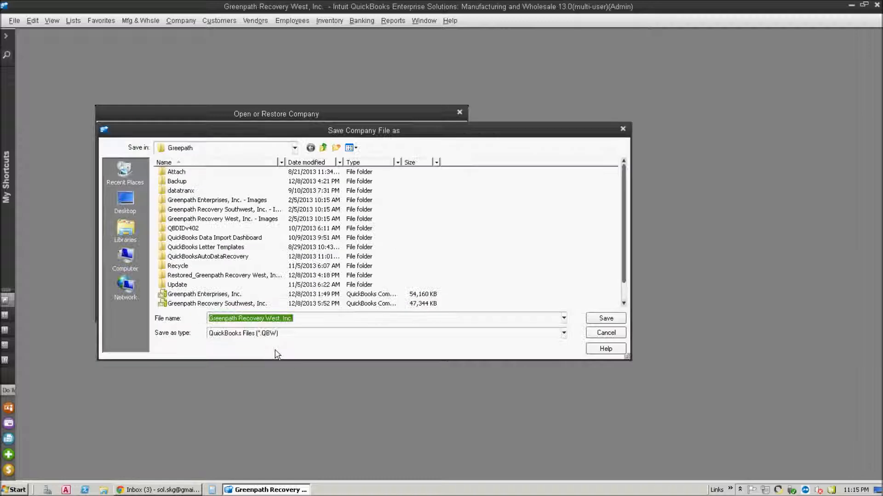
- Restore the backup over the company file Greenpath Recovery West, Inc., confirming the overwrite with "yes"
{"action": "left_click", "coordinate": [612, 321]}
{"action": "left_click", "coordinate": [482, 254]}
{"action": "type", "text": "ys"}
{"action": "key", "text": "BackSpace"}
{"action": "type", "text": "es"}
{"action": "left_click", "coordinate": [512, 179]}
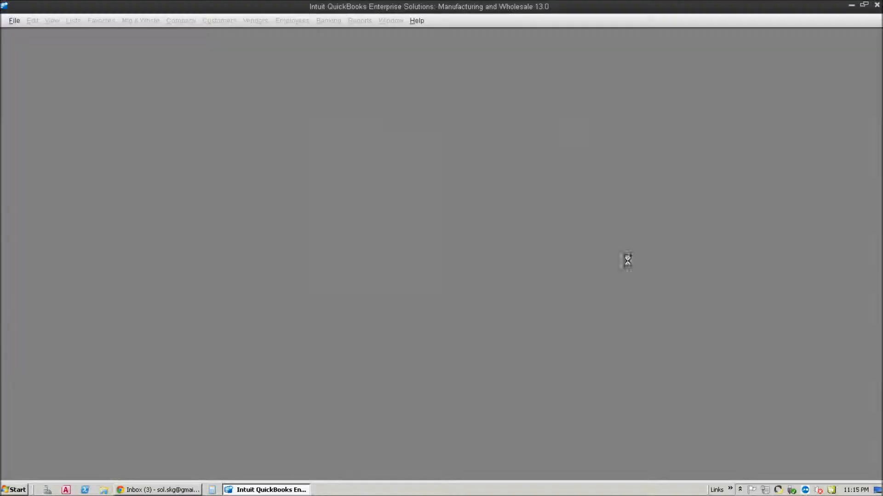
- Enter the login password for the restored company file and acknowledge the completed restore
{"action": "type", "text": "••••••••"}
{"action": "left_click", "coordinate": [387, 256]}
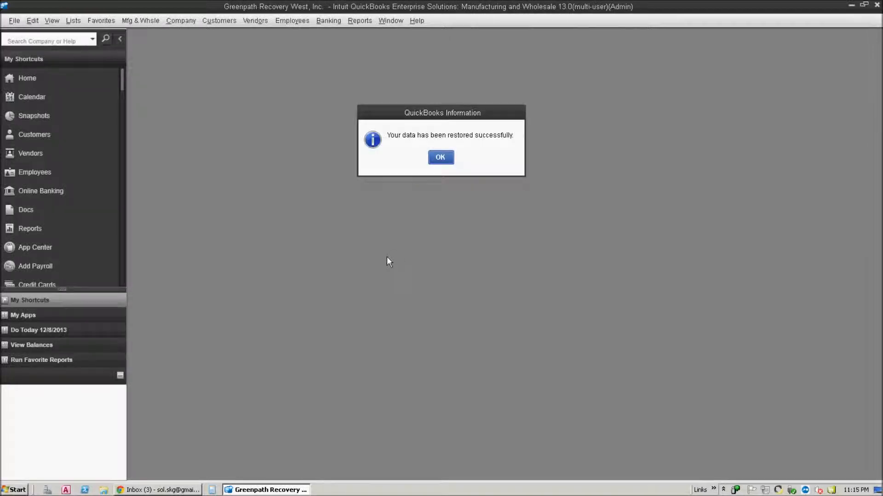
{"action": "left_click", "coordinate": [447, 162]}
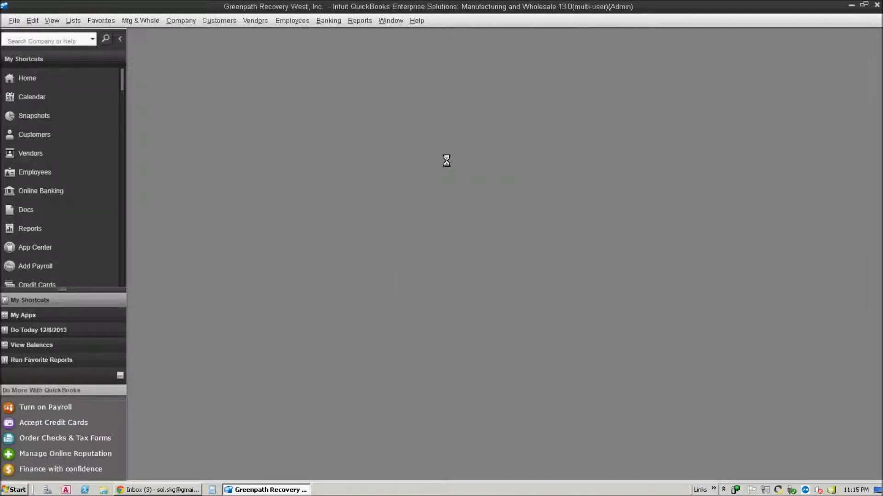
- Run the memorized CL QBDID AUDIT report and enlarge it to fill the workspace with the shortcuts list collapsed
{"action": "left_click", "coordinate": [390, 23]}
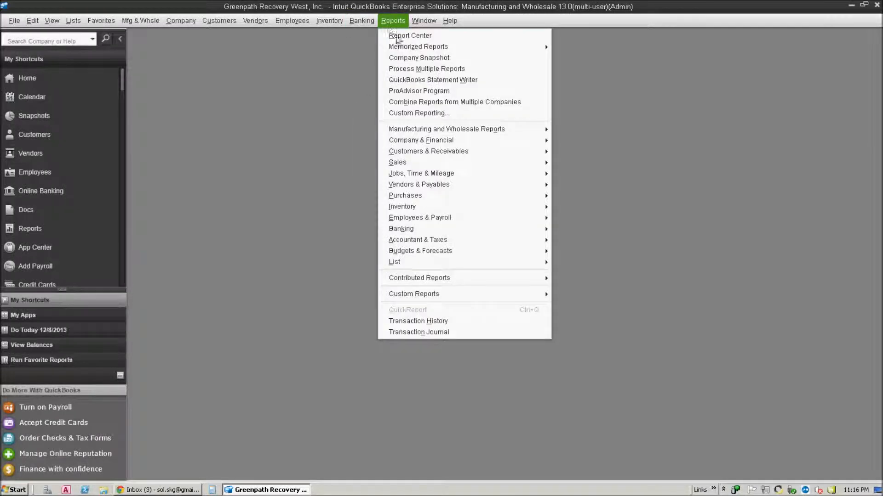
{"action": "mouse_move", "coordinate": [407, 48]}
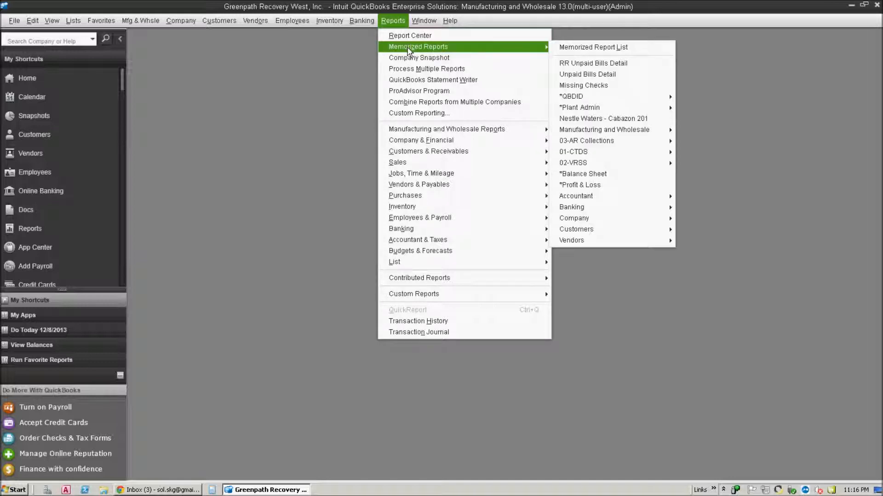
{"action": "mouse_move", "coordinate": [588, 100]}
{"action": "left_click", "coordinate": [720, 154]}
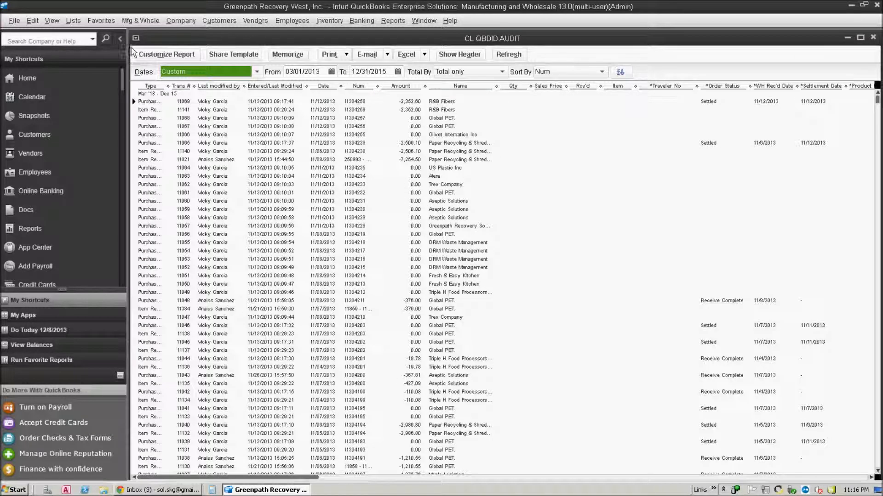
{"action": "left_click", "coordinate": [120, 39]}
{"action": "double_click", "coordinate": [150, 43]}
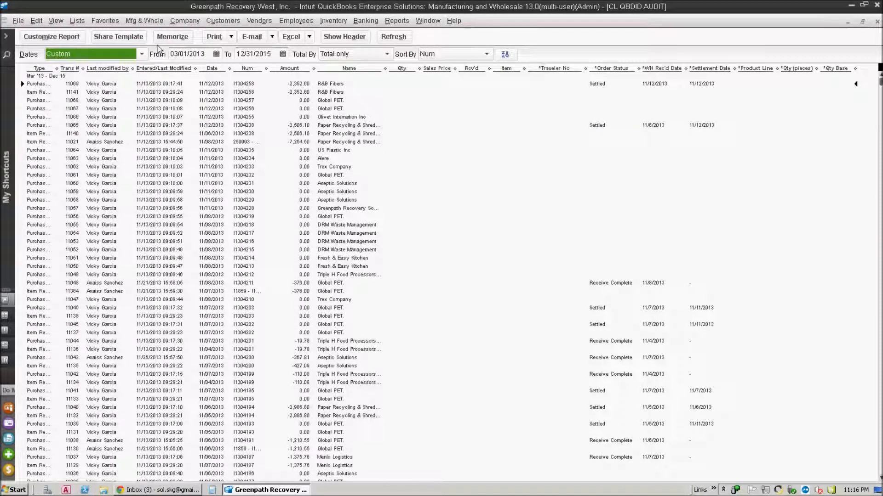
- Customize the CL QBDID AUDIT report's filters to include bills along with purchase orders and item receipts
{"action": "left_click", "coordinate": [52, 37]}
{"action": "left_click", "coordinate": [201, 120]}
{"action": "left_click", "coordinate": [340, 178]}
{"action": "left_click", "coordinate": [287, 165]}
{"action": "left_click", "coordinate": [230, 188]}
{"action": "scroll", "coordinate": [152, 187], "scroll_direction": "down", "scroll_amount": 7}
{"action": "left_click", "coordinate": [256, 134]}
{"action": "left_click", "coordinate": [326, 360]}
{"action": "right_click", "coordinate": [202, 138]}
{"action": "left_click", "coordinate": [167, 131]}
{"action": "left_click", "coordinate": [209, 105]}
- Move the *Order Status, *WH Rec'd Date and *Settlement Date columns before Qty, show the header, and replace the memorized report
{"action": "left_click_drag", "start_coordinate": [729, 69], "coordinate": [469, 74]}
{"action": "left_click_drag", "start_coordinate": [788, 69], "coordinate": [533, 73]}
{"action": "left_click_drag", "start_coordinate": [848, 76], "coordinate": [577, 71]}
{"action": "left_click", "coordinate": [344, 36]}
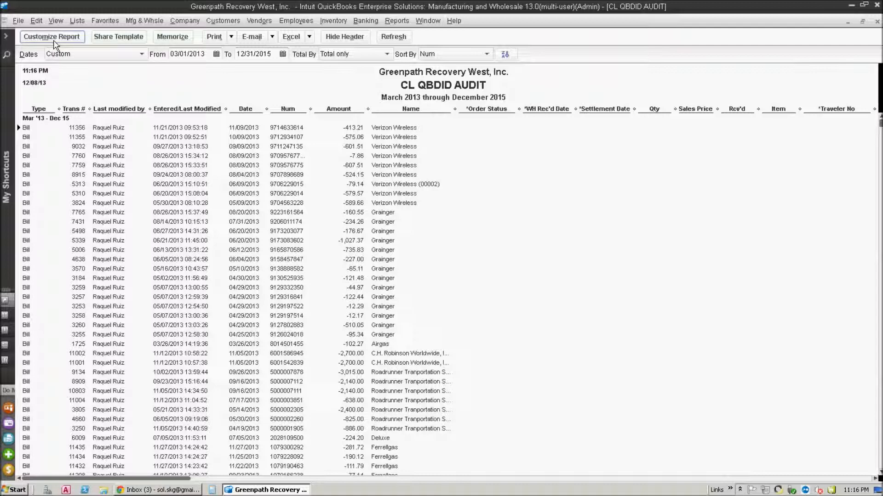
{"action": "left_click", "coordinate": [173, 37]}
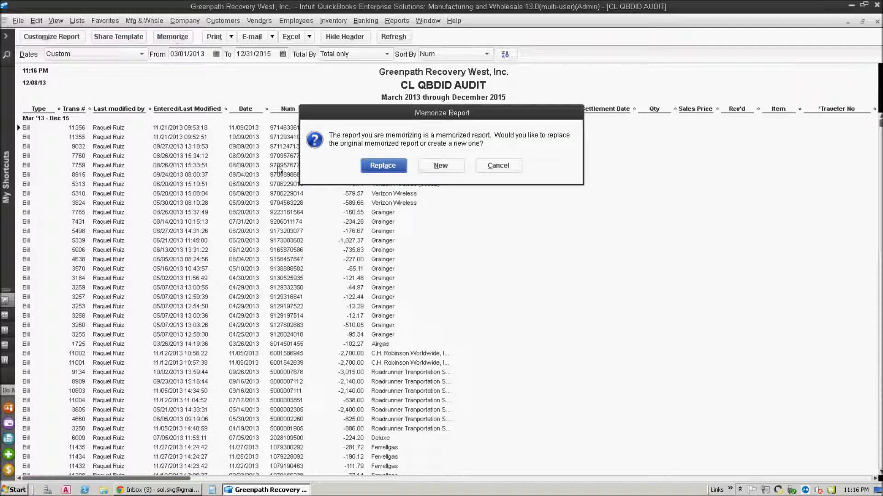
{"action": "left_click", "coordinate": [401, 169]}
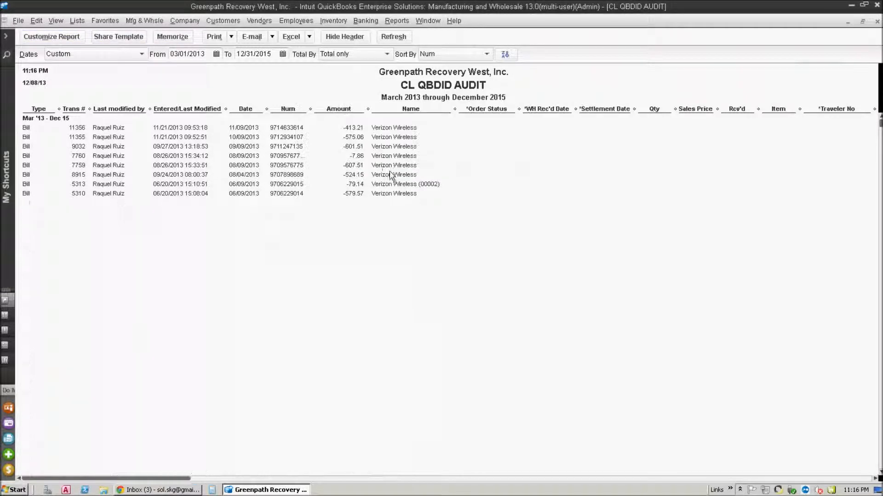
- Sort the report by Entered/Last Modified and replace the memorized report with this version
{"action": "left_click", "coordinate": [444, 54]}
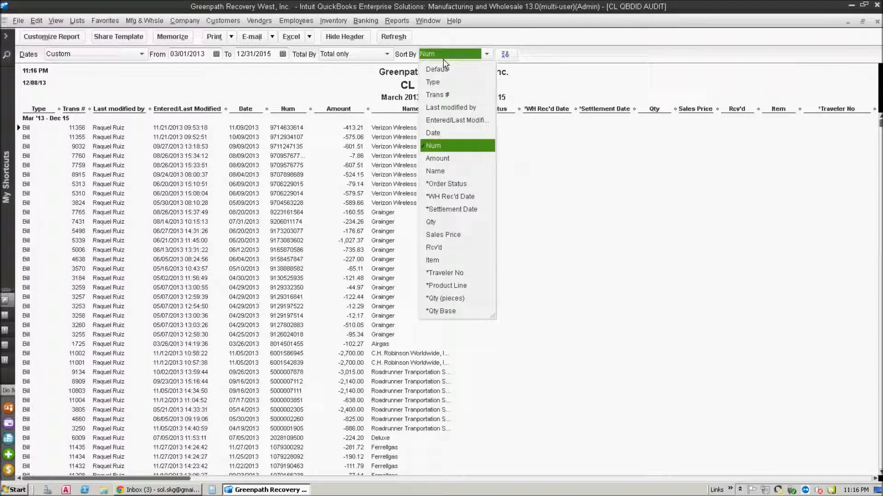
{"action": "left_click", "coordinate": [450, 120]}
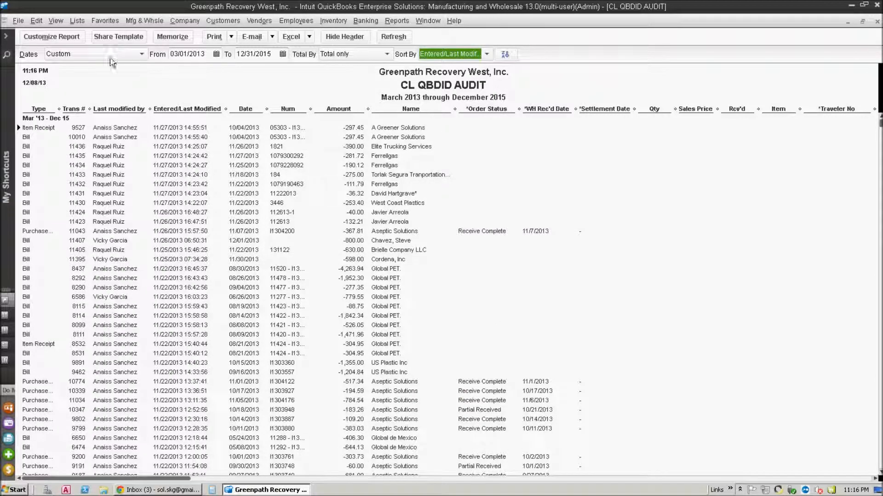
{"action": "left_click", "coordinate": [172, 37]}
{"action": "left_click", "coordinate": [376, 167]}
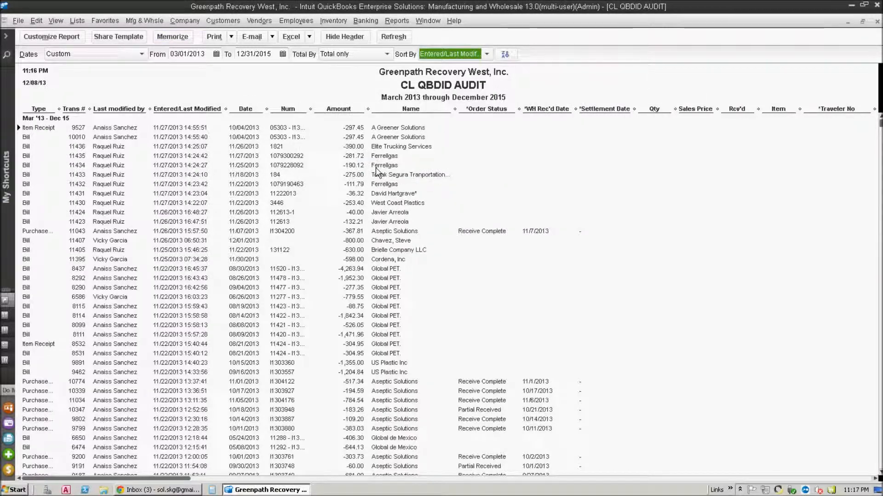
- Switch to the QuickBooks Data Import DashBoard and place its window clear of the main report columns
{"action": "key", "text": "super+d"}
{"action": "left_click", "coordinate": [864, 36]}
{"action": "double_click", "coordinate": [864, 37]}
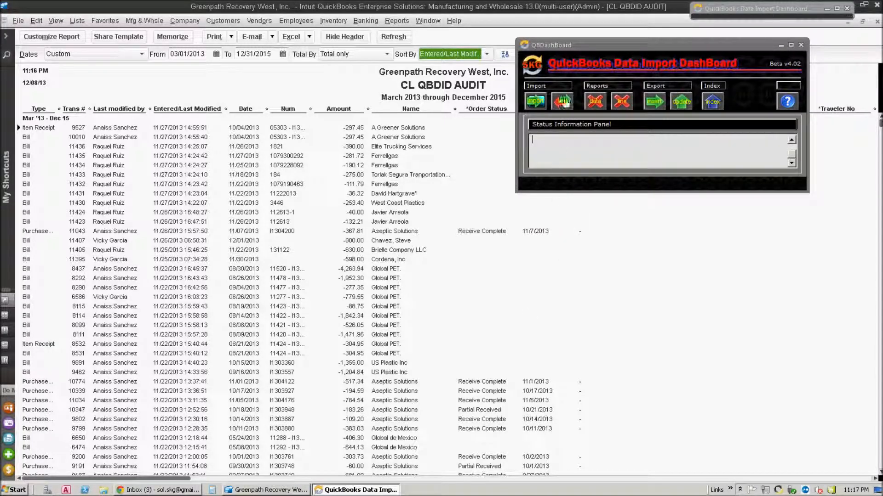
{"action": "left_click_drag", "start_coordinate": [593, 56], "coordinate": [658, 44]}
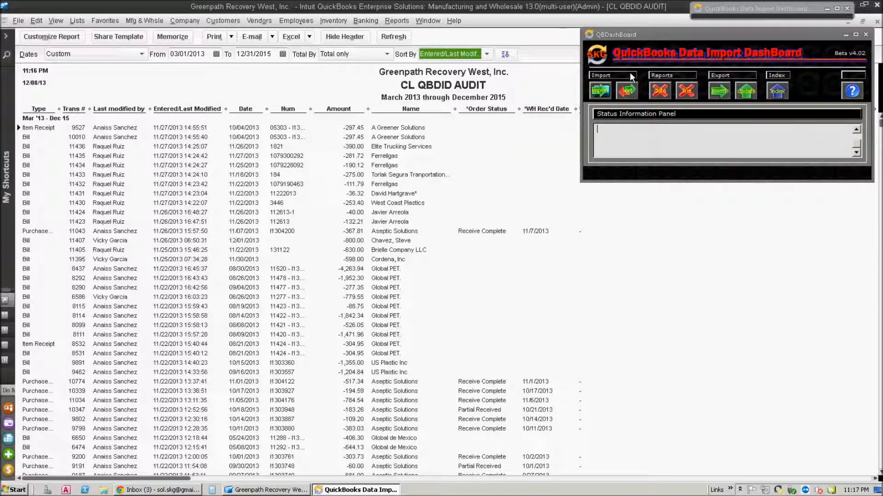
- Run the dashboard's data import and close its completion prompt
{"action": "left_click", "coordinate": [603, 94]}
{"action": "left_click", "coordinate": [406, 139]}
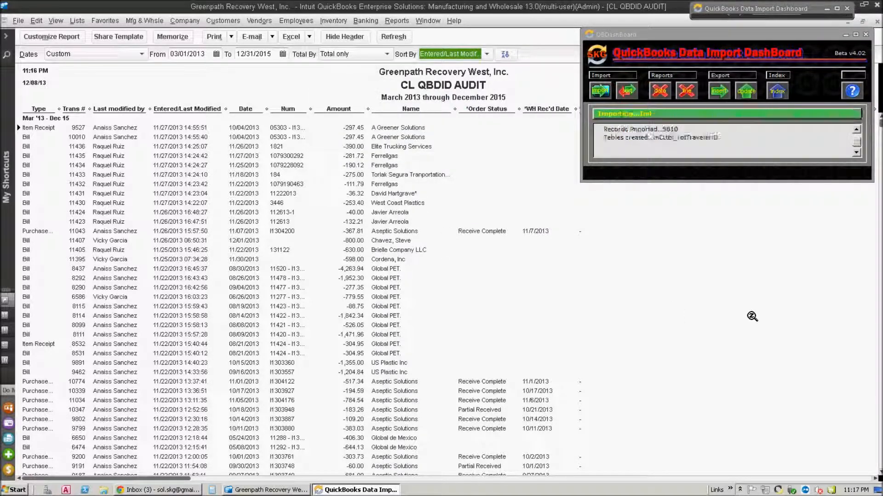
{"action": "left_click", "coordinate": [405, 139]}
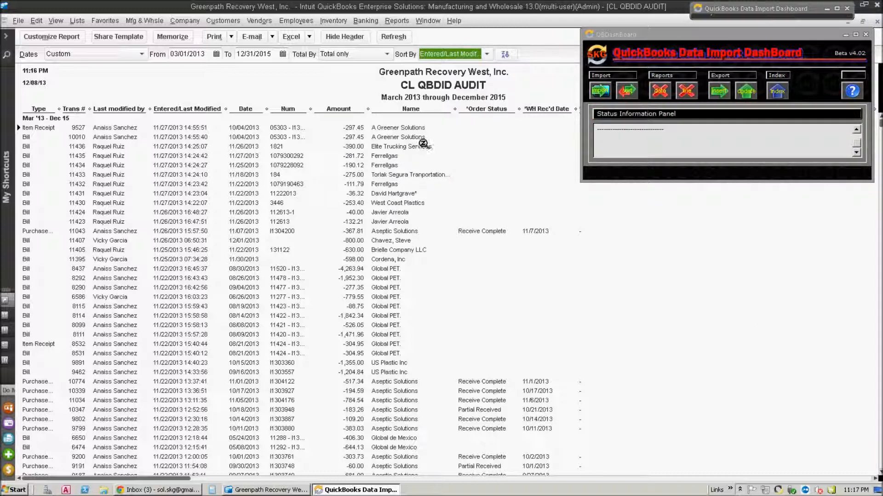
- Run the CycleLution report data Validate & Sort for GreenPath West with QB Query Date 9/9/2013, after reading the query date information
{"action": "left_click", "coordinate": [633, 91]}
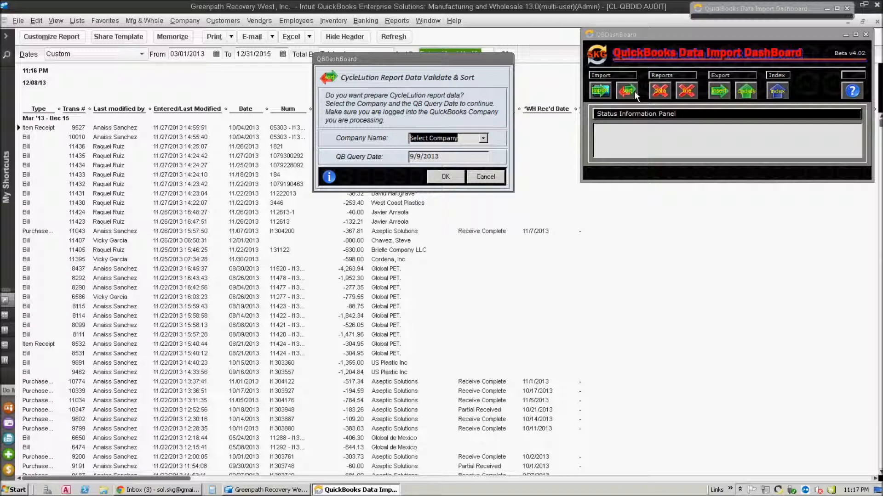
{"action": "left_click", "coordinate": [487, 141]}
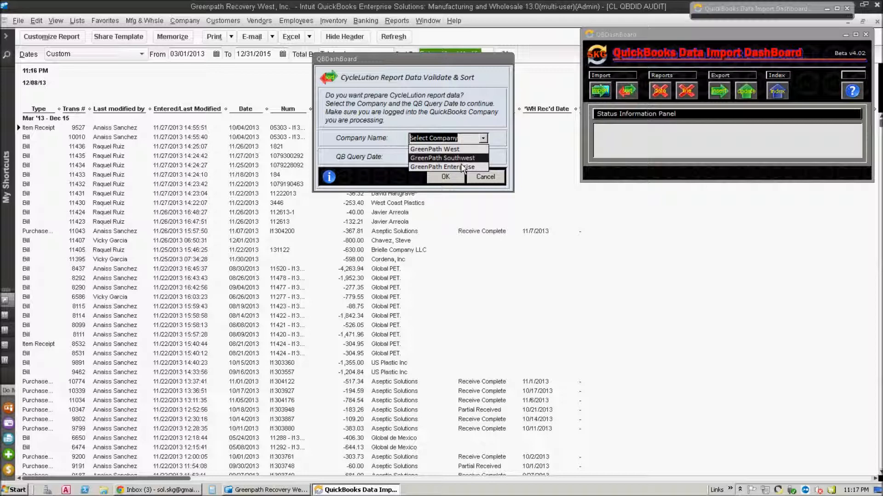
{"action": "left_click", "coordinate": [458, 149]}
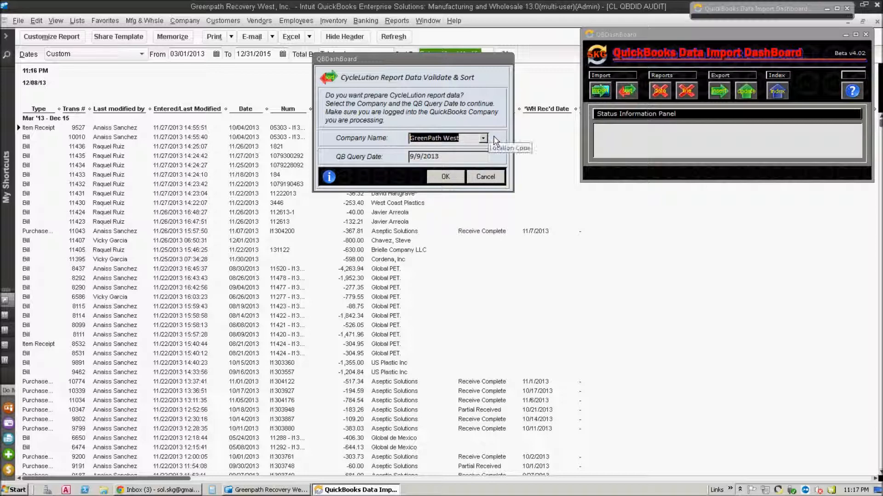
{"action": "left_click", "coordinate": [330, 177]}
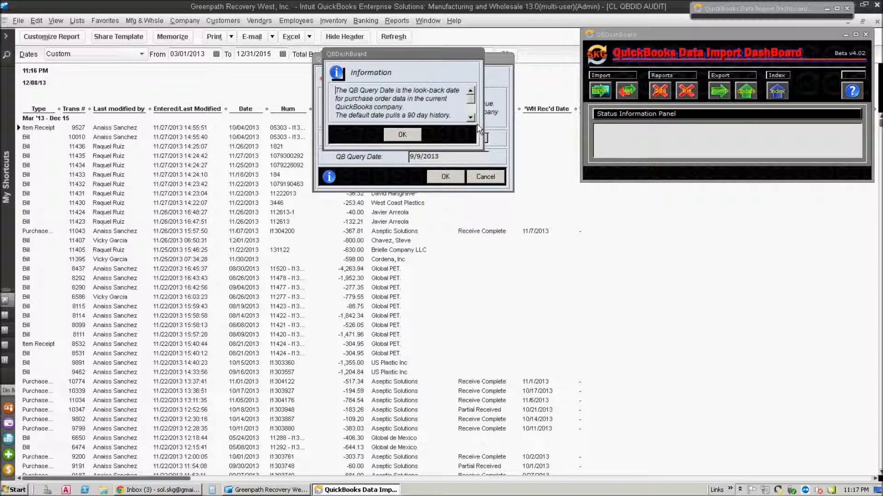
{"action": "scroll", "coordinate": [478, 129], "scroll_direction": "down", "scroll_amount": 1}
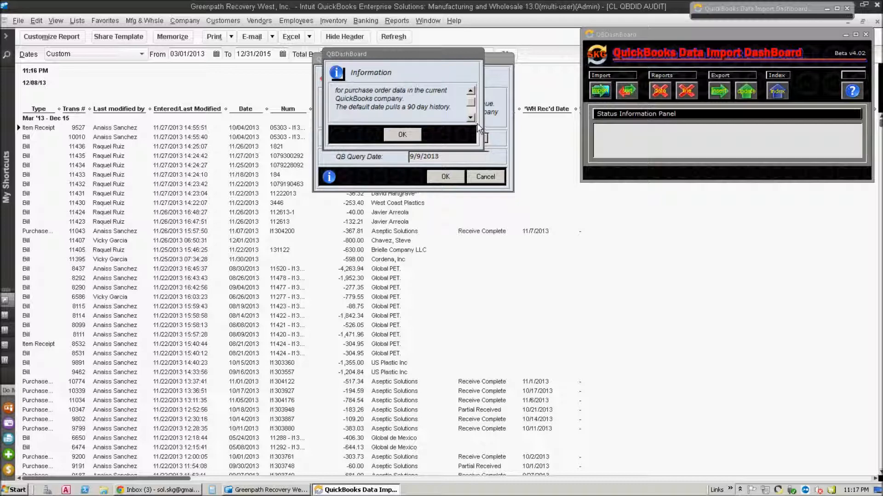
{"action": "left_click", "coordinate": [410, 134]}
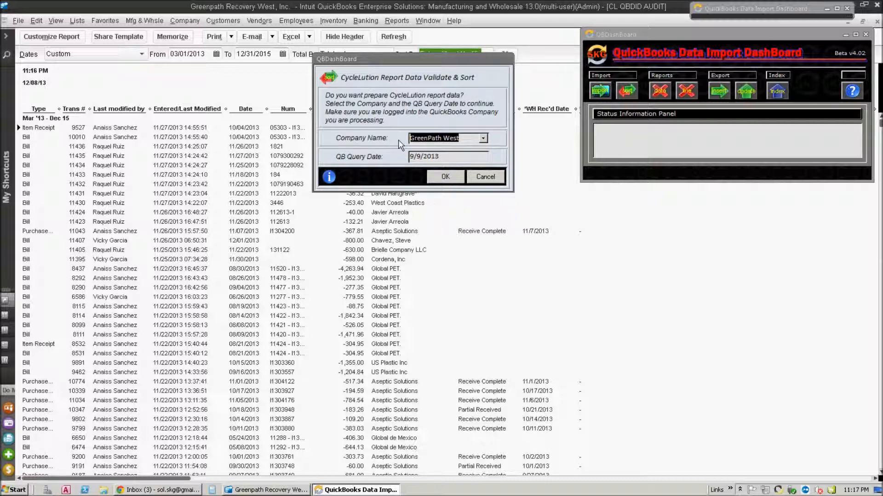
{"action": "left_click", "coordinate": [444, 179]}
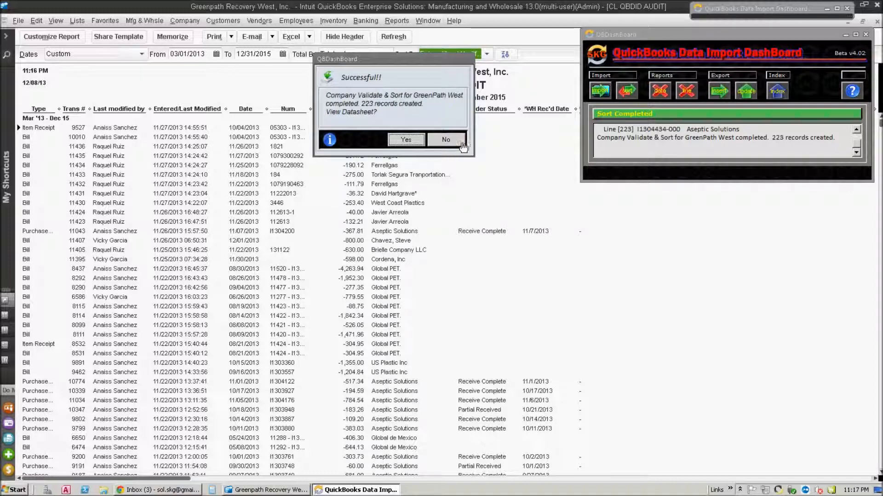
- Review the Imported Order Data datasheet through its last records and close it
{"action": "left_click", "coordinate": [406, 140]}
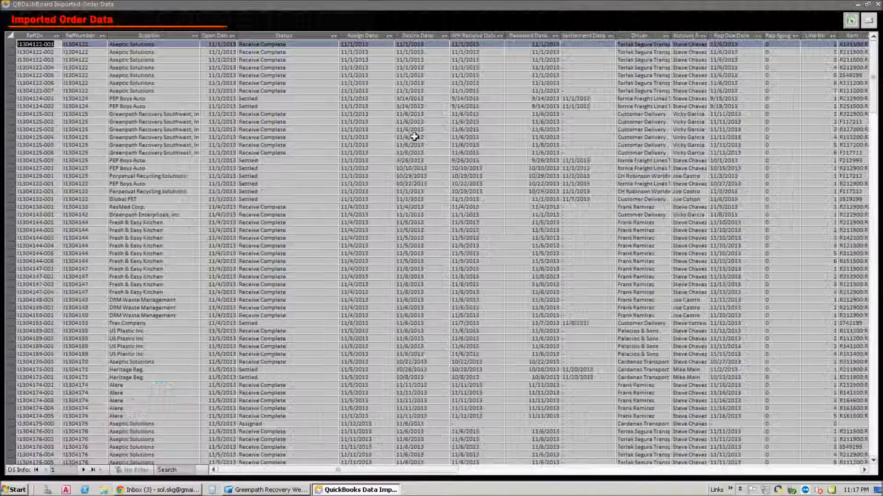
{"action": "left_click", "coordinate": [829, 385]}
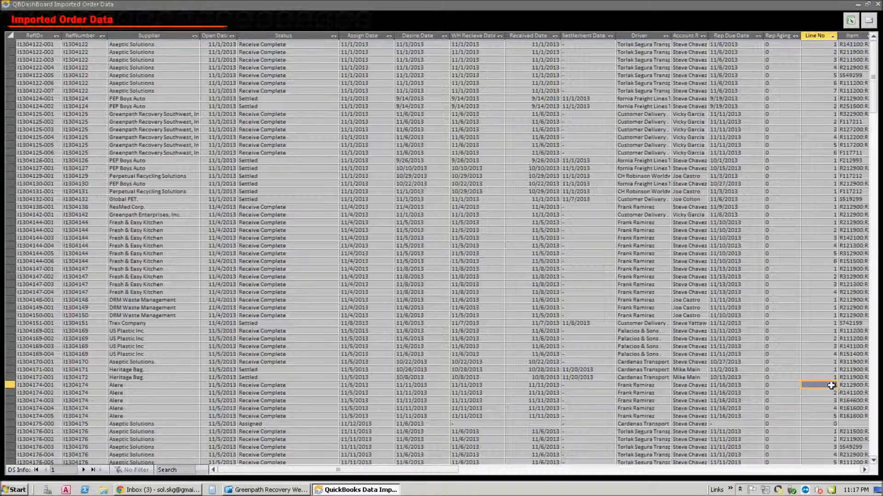
{"action": "scroll", "coordinate": [830, 387], "scroll_direction": "down", "scroll_amount": 15}
{"action": "scroll", "coordinate": [829, 387], "scroll_direction": "down", "scroll_amount": 20}
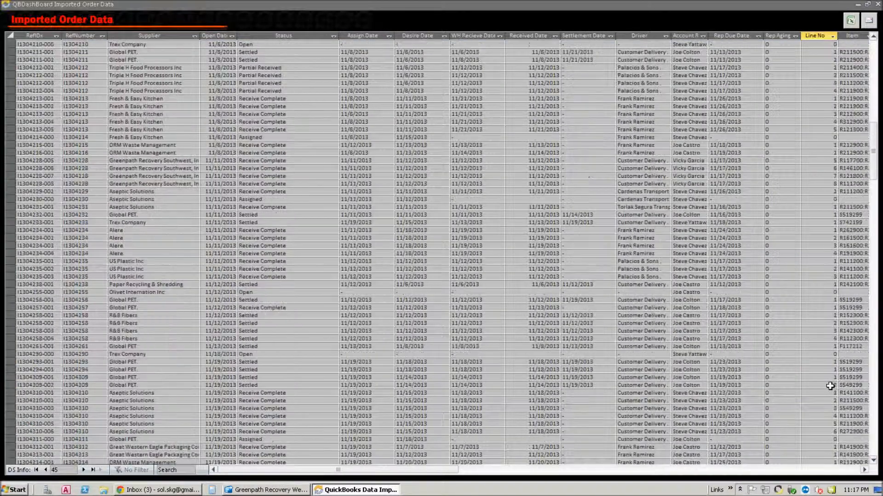
{"action": "scroll", "coordinate": [829, 386], "scroll_direction": "down", "scroll_amount": 15}
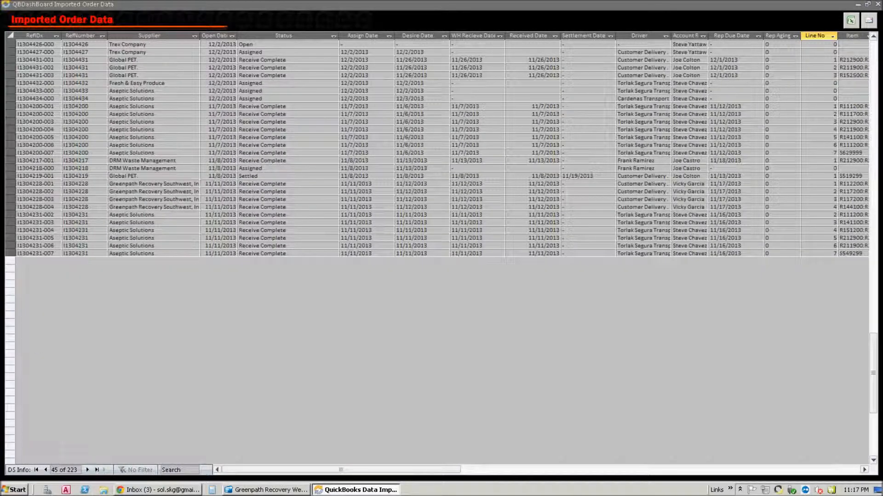
{"action": "left_click", "coordinate": [877, 4]}
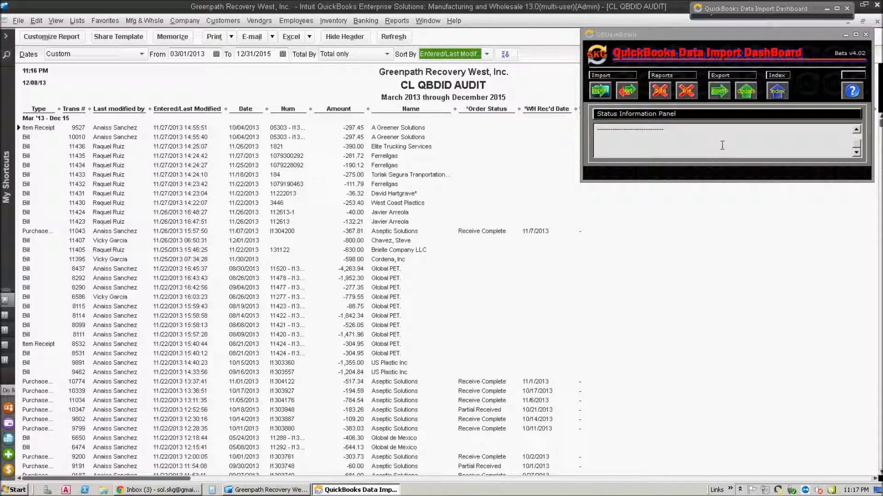
- Prepare the Item & Vendor X-Data for GreenPath West, review the PO X-Data Datasheet and close it
{"action": "left_click", "coordinate": [667, 97]}
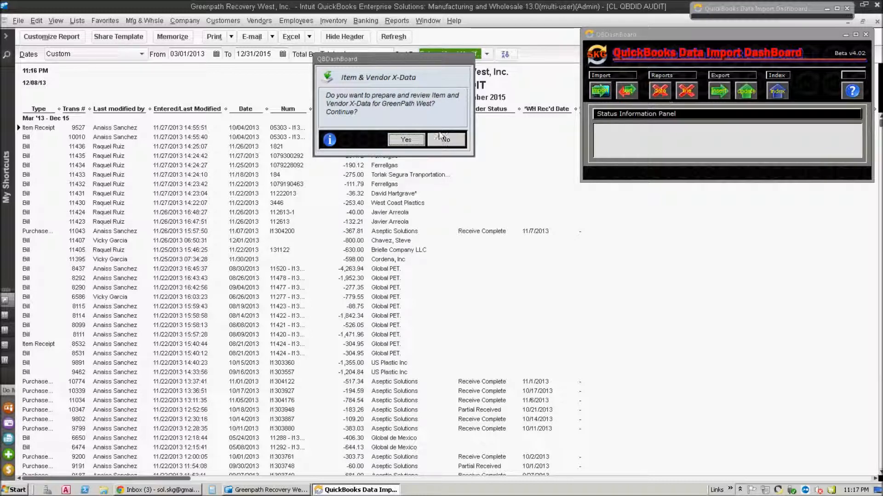
{"action": "left_click", "coordinate": [412, 141]}
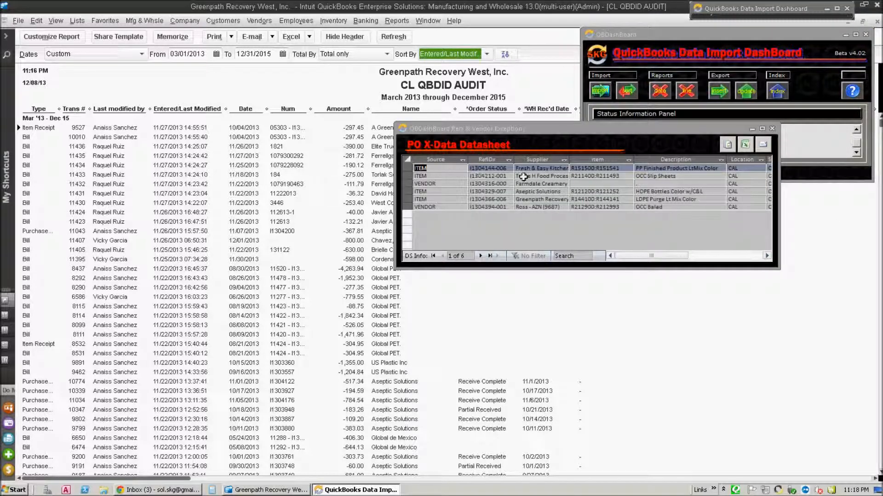
{"action": "left_click", "coordinate": [772, 129]}
- Enlarge the dashboard's status information area and prepare the Purchase Order Insert File for GreenPath West
{"action": "left_click_drag", "start_coordinate": [767, 182], "coordinate": [775, 422]}
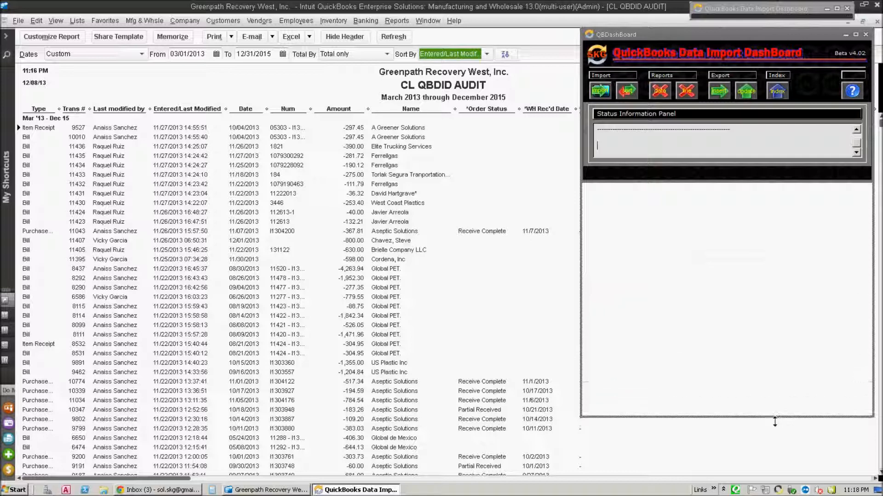
{"action": "left_click", "coordinate": [719, 91]}
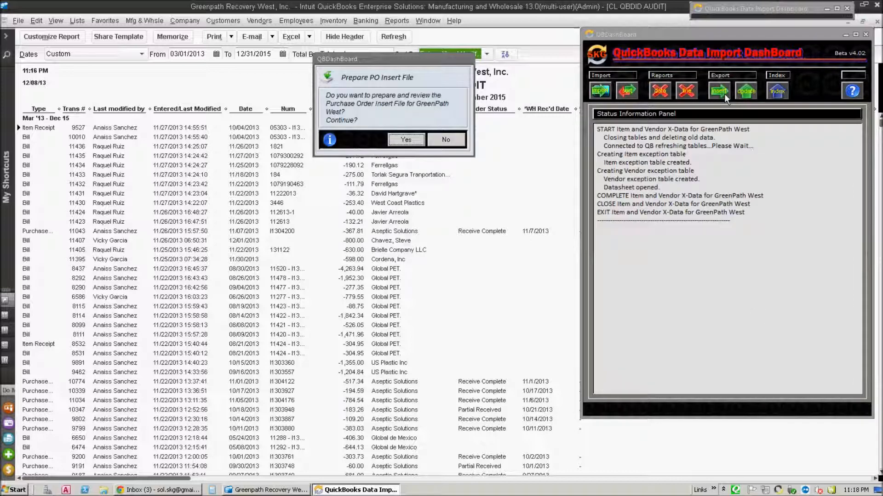
{"action": "left_click", "coordinate": [406, 139]}
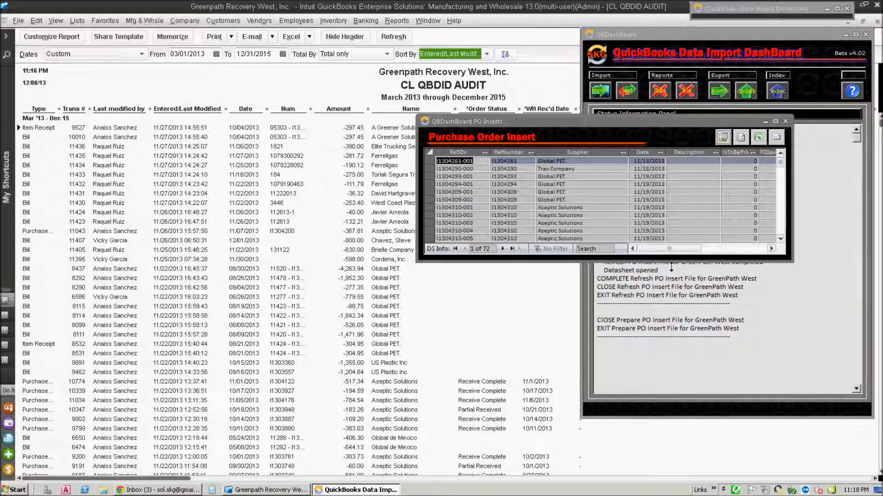
- Process the PO Inserts for GreenPath West into QuickBooks with the status log in view, and close the Purchase Order Insert datasheet
{"action": "left_click_drag", "start_coordinate": [650, 131], "coordinate": [736, 419]}
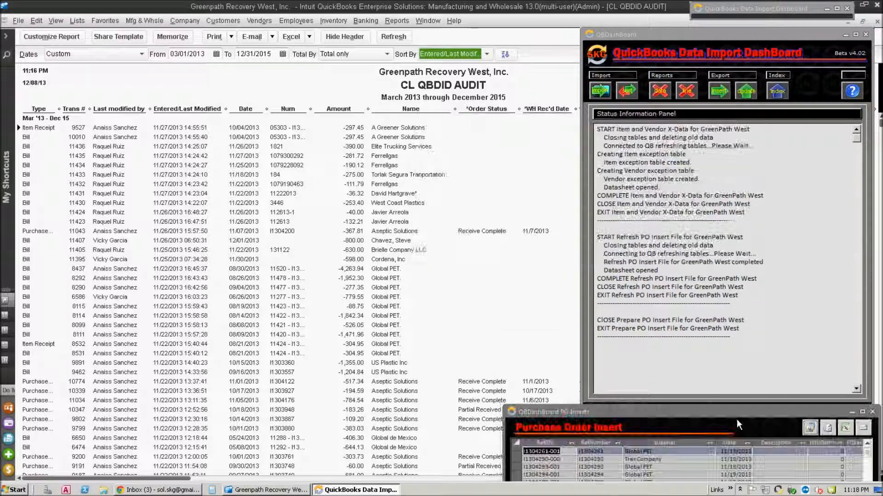
{"action": "left_click", "coordinate": [810, 430]}
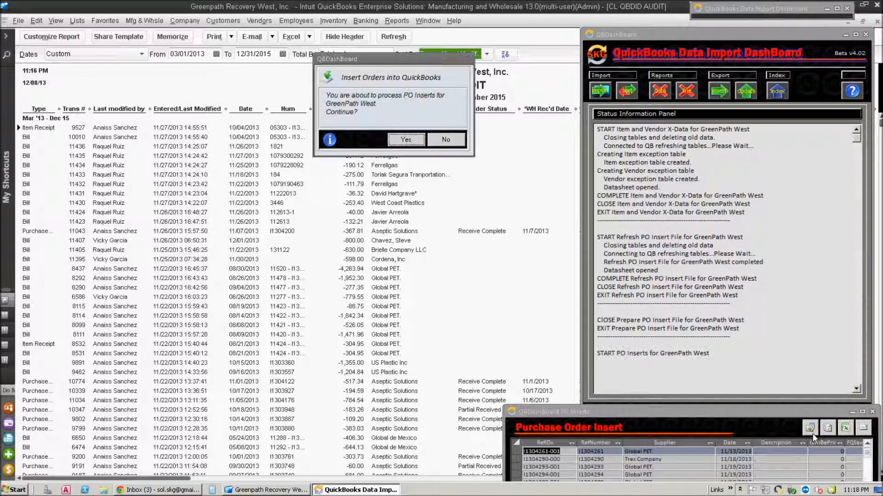
{"action": "left_click", "coordinate": [406, 139]}
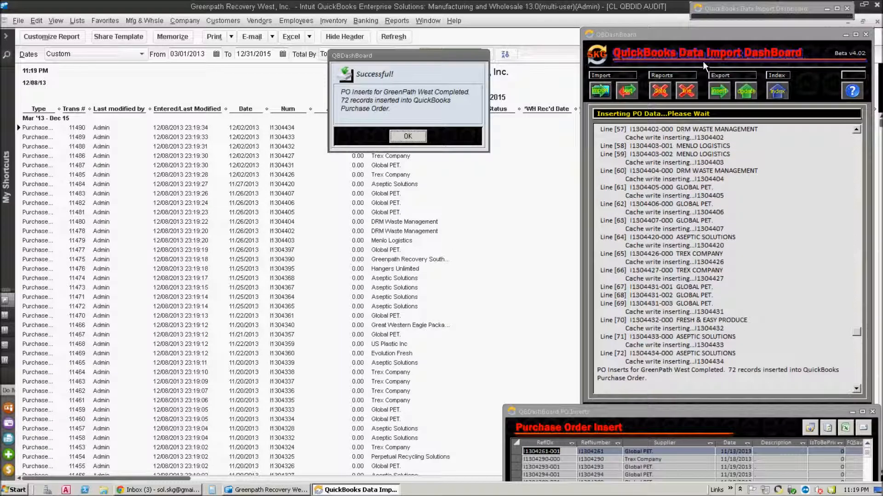
{"action": "left_click", "coordinate": [414, 139]}
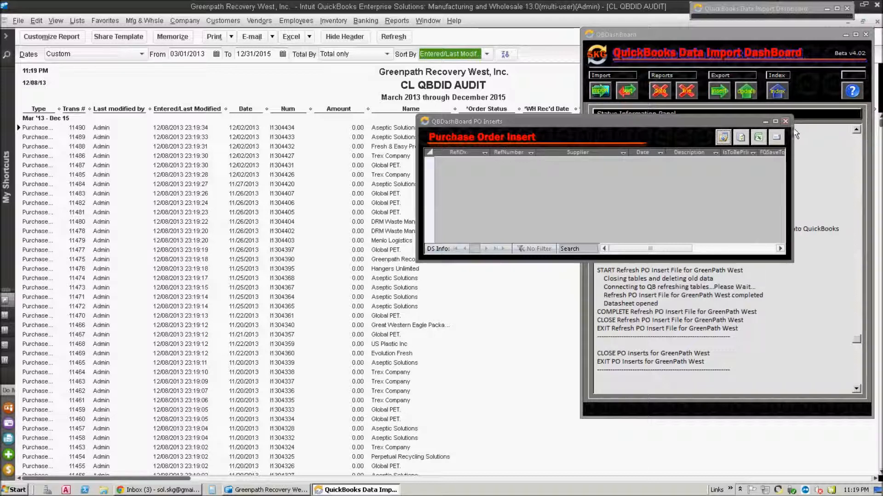
{"action": "left_click", "coordinate": [785, 122]}
- Prepare the Purchase Order Update File for GreenPath West after reading its information note
{"action": "left_click", "coordinate": [747, 91]}
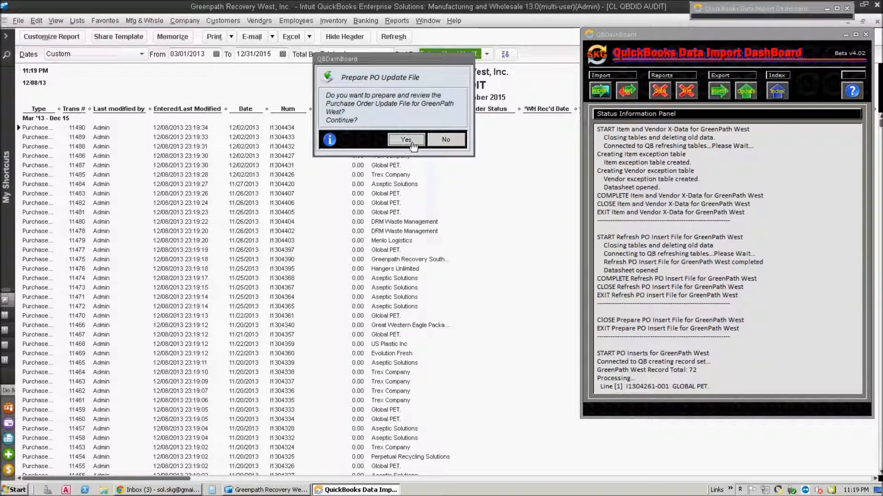
{"action": "left_click", "coordinate": [413, 145]}
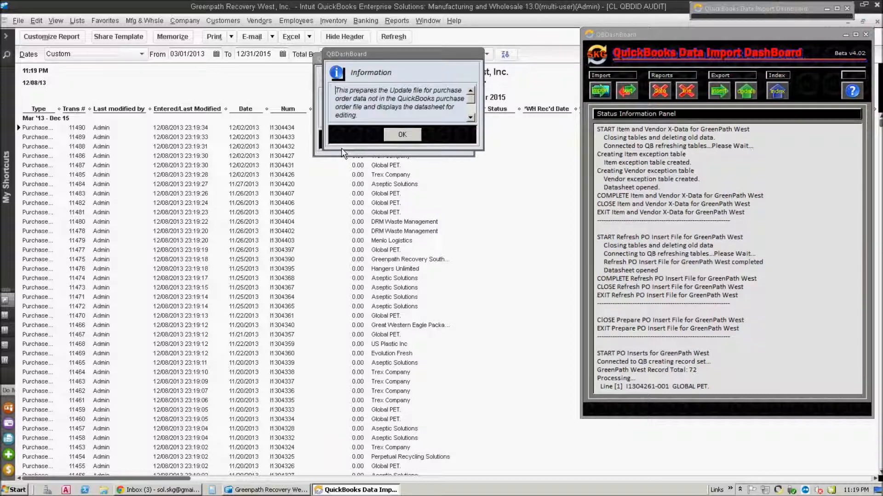
{"action": "left_click", "coordinate": [403, 135]}
{"action": "left_click", "coordinate": [410, 146]}
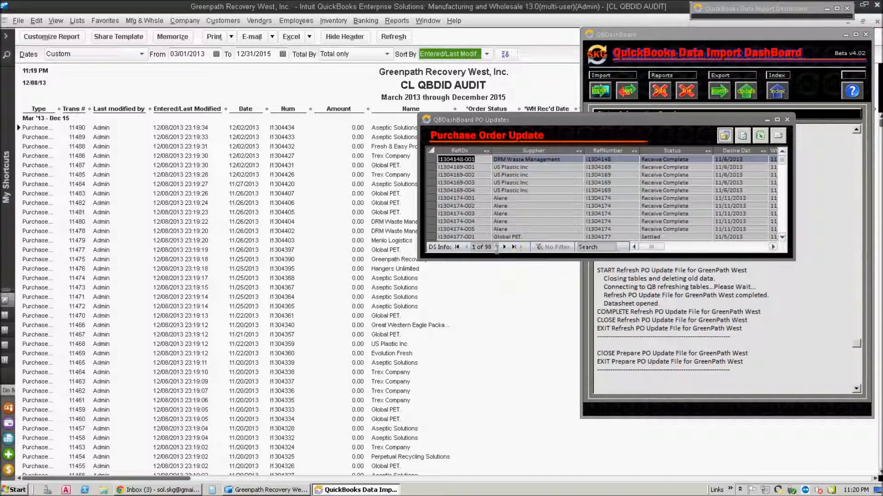
- Review the Purchase Order Update datasheet at full size through its last records and restore its window size
{"action": "left_click", "coordinate": [496, 249]}
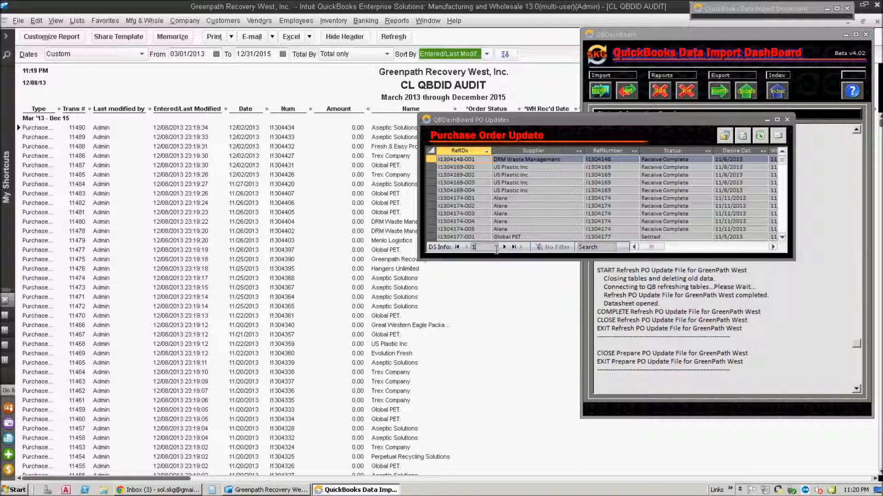
{"action": "left_click", "coordinate": [509, 230]}
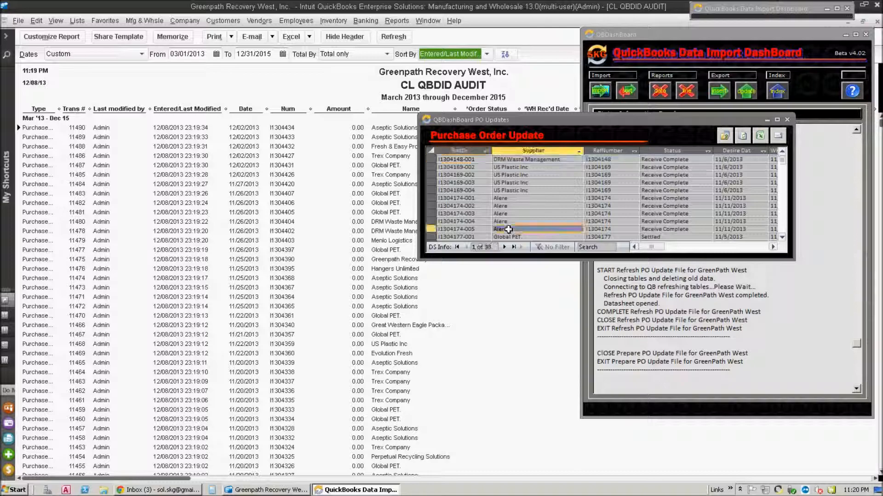
{"action": "double_click", "coordinate": [694, 123]}
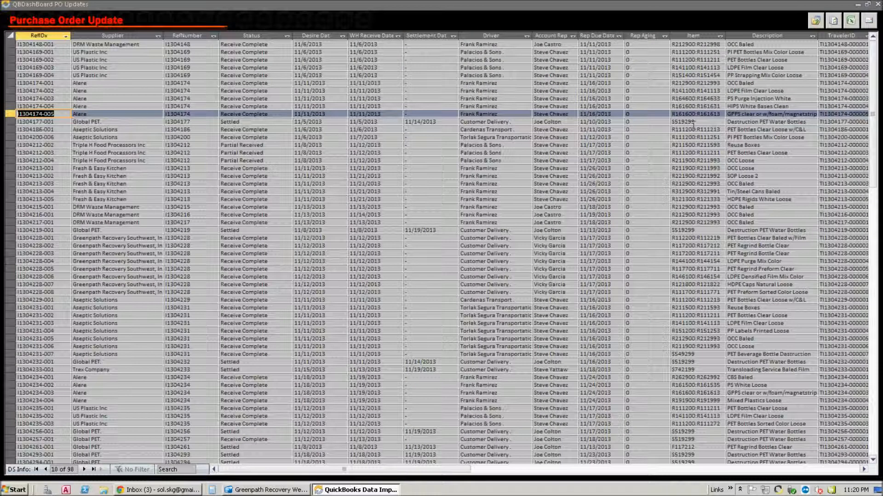
{"action": "left_click", "coordinate": [704, 277]}
{"action": "scroll", "coordinate": [710, 278], "scroll_direction": "down", "scroll_amount": 16}
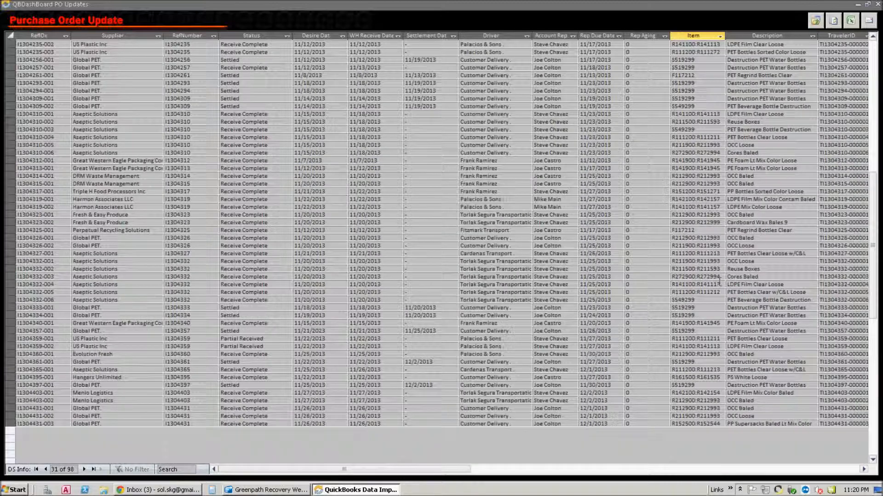
{"action": "scroll", "coordinate": [720, 280], "scroll_direction": "down", "scroll_amount": 5}
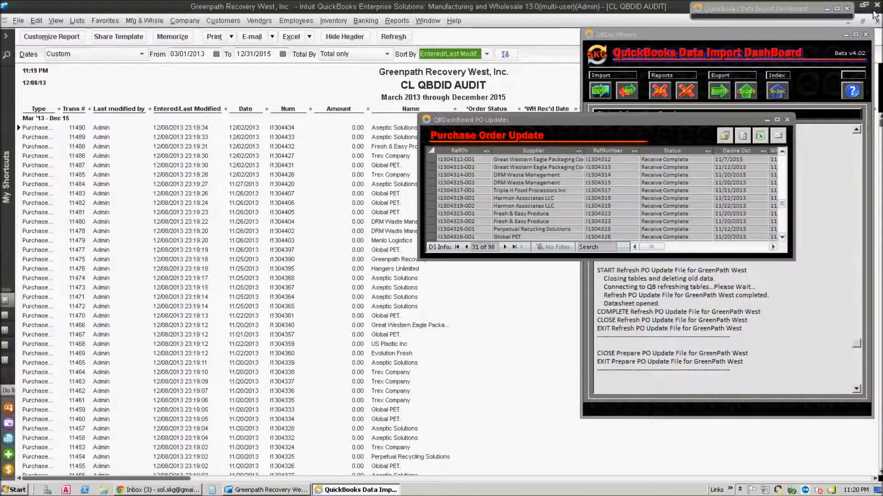
{"action": "left_click", "coordinate": [867, 4]}
- Process the PO Updates for GreenPath West into QuickBooks after reading the important notice, and close the Purchase Order Update datasheet
{"action": "left_click_drag", "start_coordinate": [662, 128], "coordinate": [739, 418]}
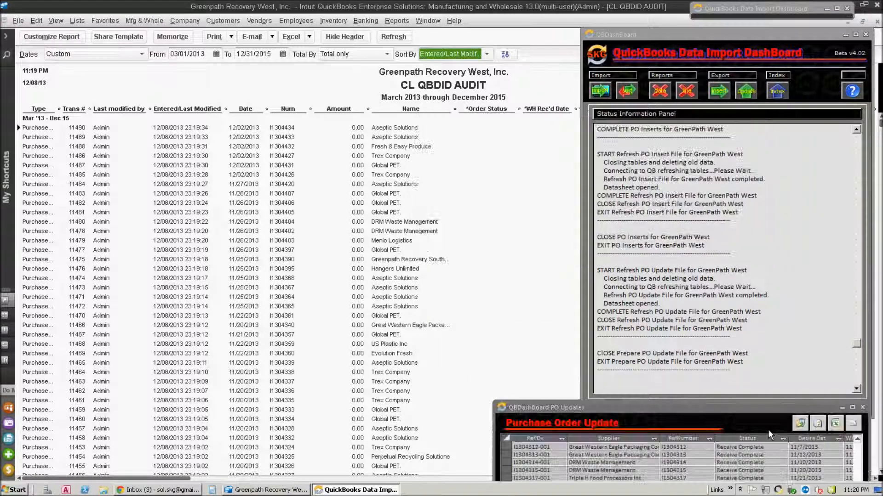
{"action": "left_click", "coordinate": [800, 423]}
{"action": "key", "text": "Return"}
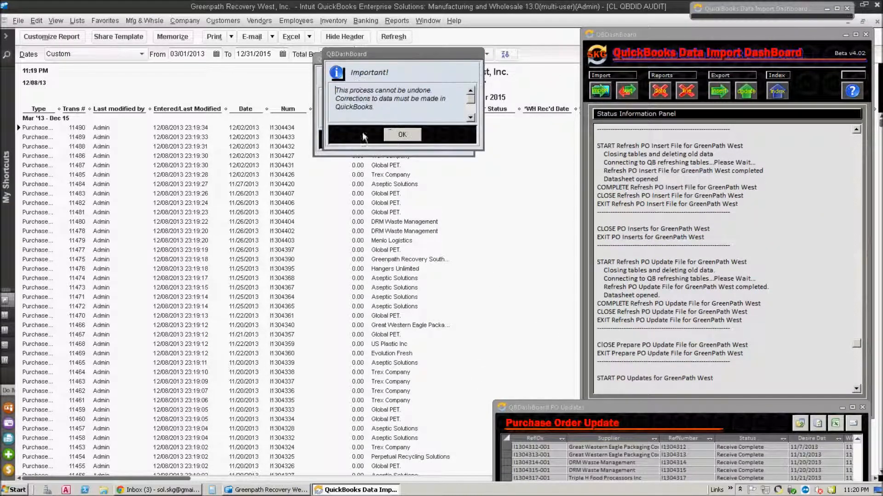
{"action": "left_click", "coordinate": [403, 135]}
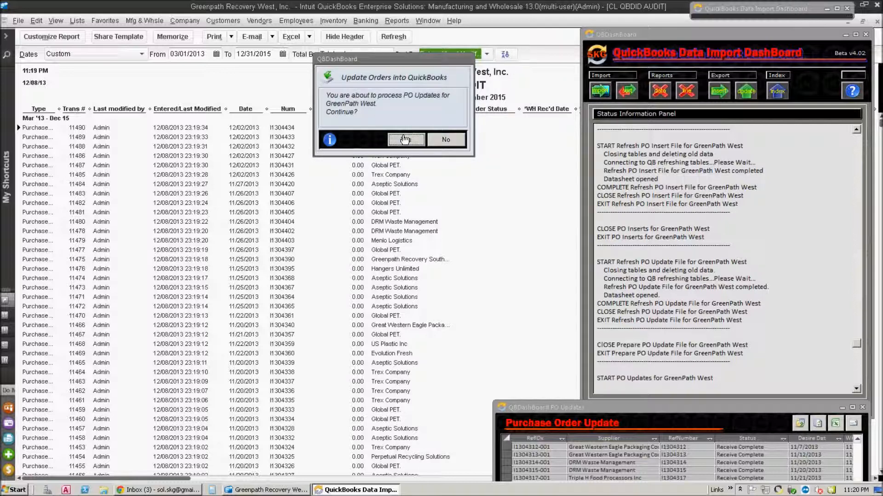
{"action": "key", "text": "Return"}
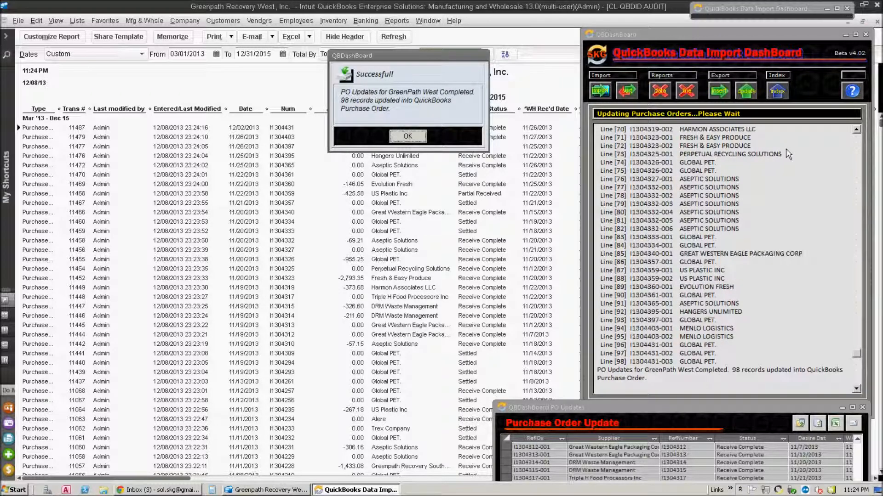
{"action": "left_click", "coordinate": [404, 136]}
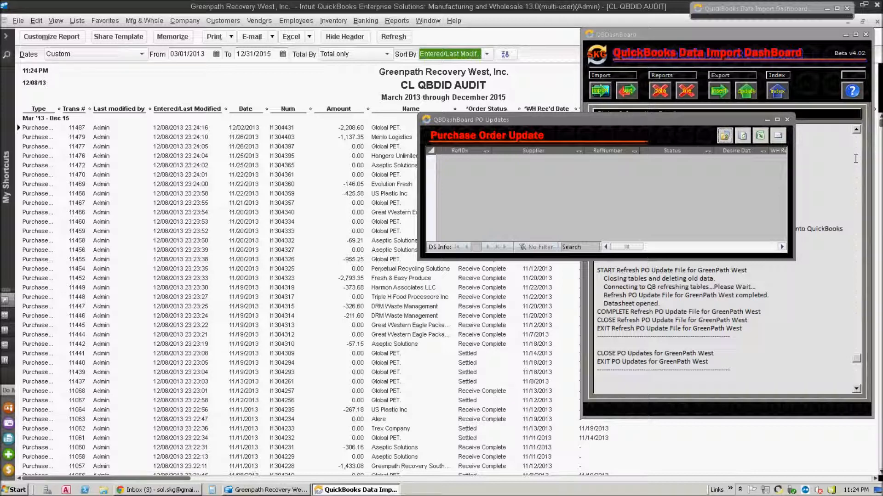
{"action": "left_click", "coordinate": [787, 119]}
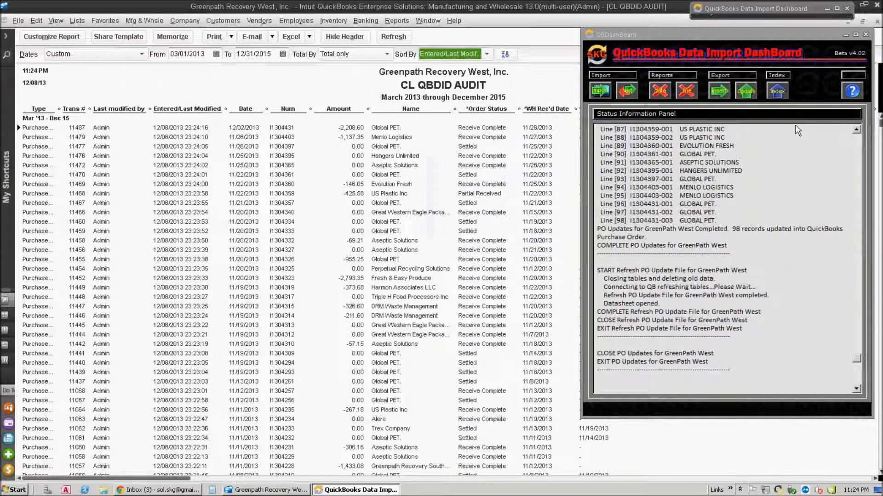
- Check the status log from its start, and inspect the Menlo Logistics inbound order I1304403 from the audit report before saving and closing it
{"action": "left_click", "coordinate": [862, 151]}
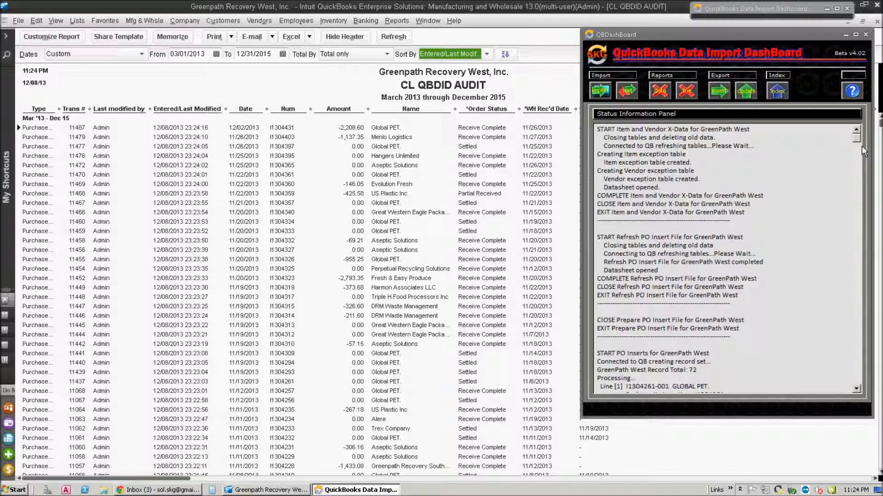
{"action": "left_click", "coordinate": [385, 142]}
{"action": "double_click", "coordinate": [385, 143]}
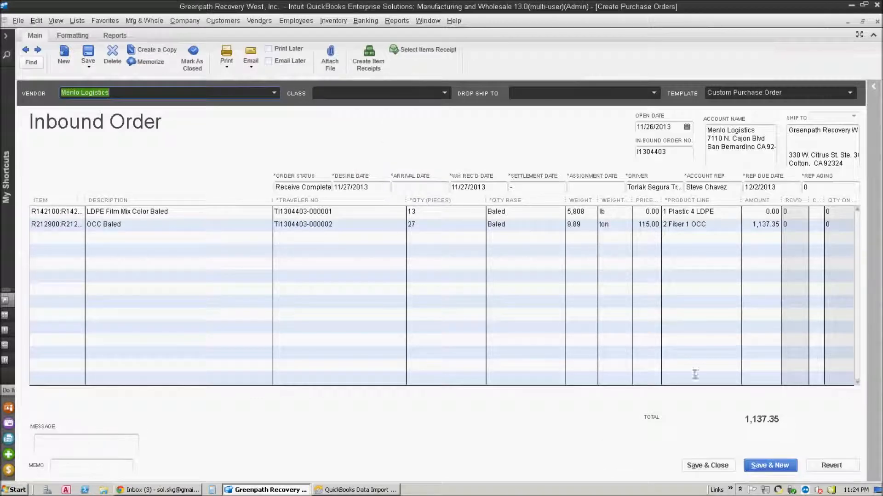
{"action": "left_click", "coordinate": [731, 473]}
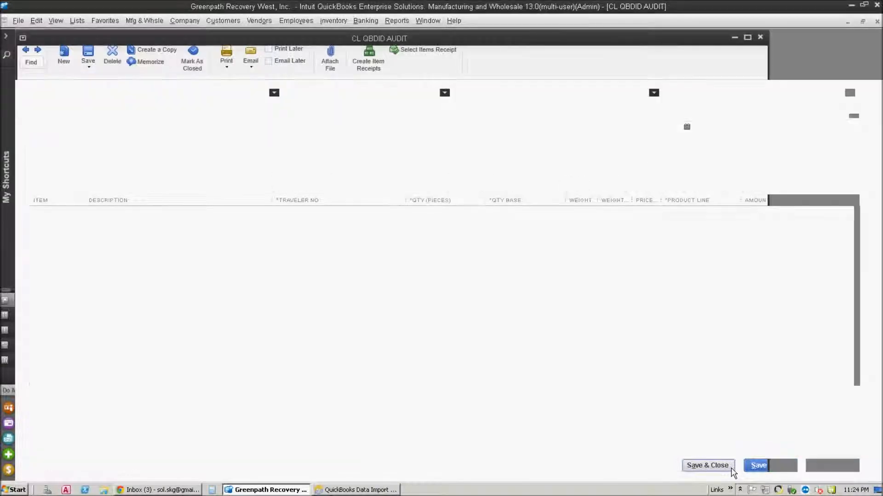